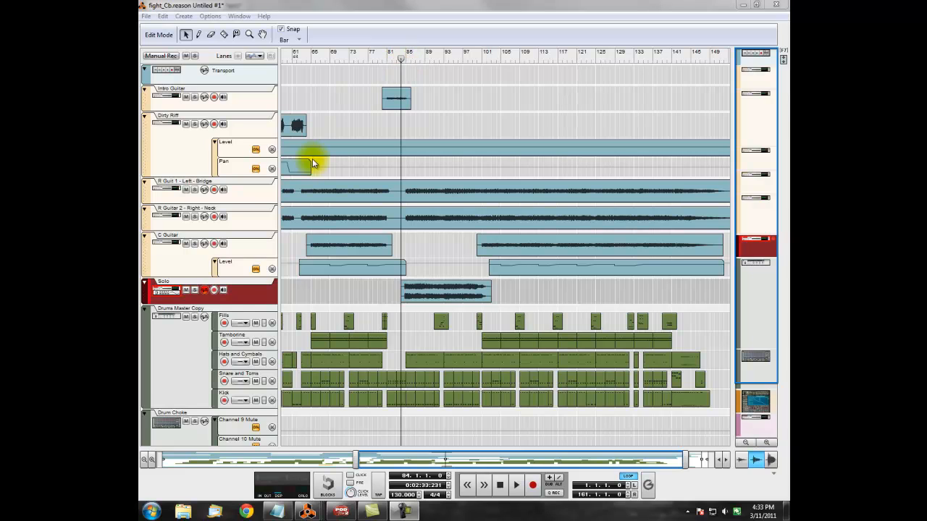
- Play the song through the guitar solo section from bar 84 and stop playback at bar 93
left_click(516, 486)
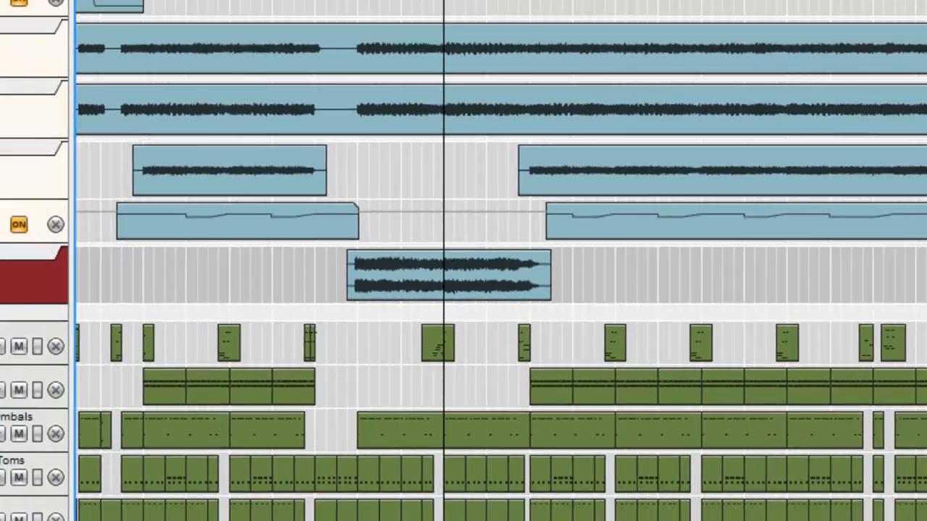
left_click(499, 486)
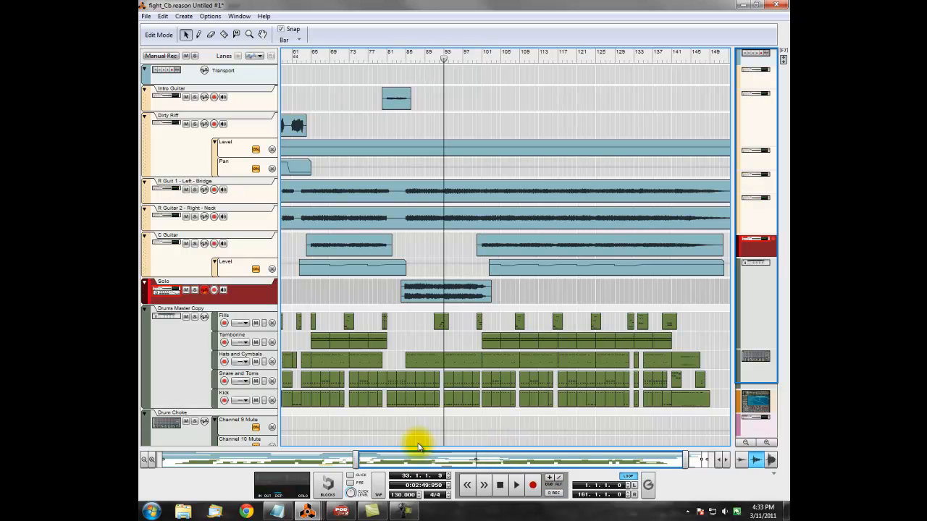
- Show the rack and inspect the Solo track's Spider Audio splitter, line mixer and three DDL-1 delays from the front and the back
mouse_move(307, 512)
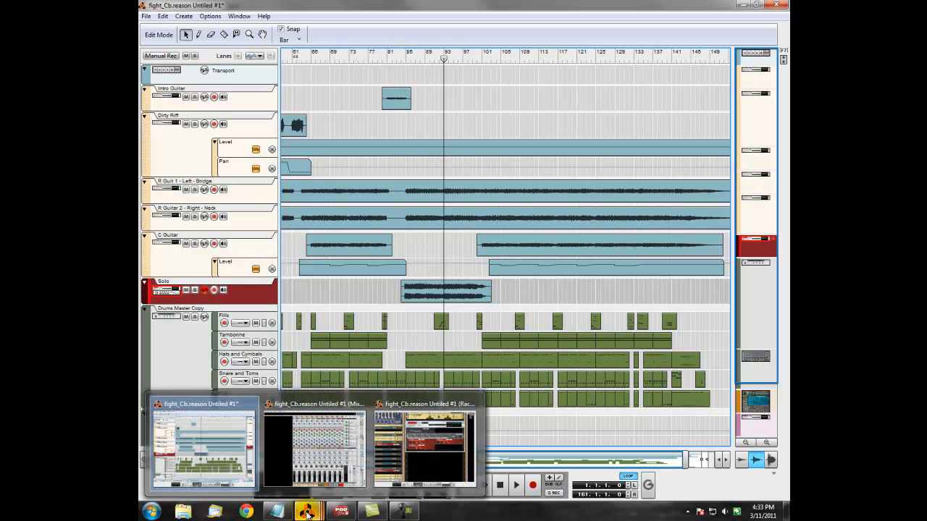
left_click(415, 406)
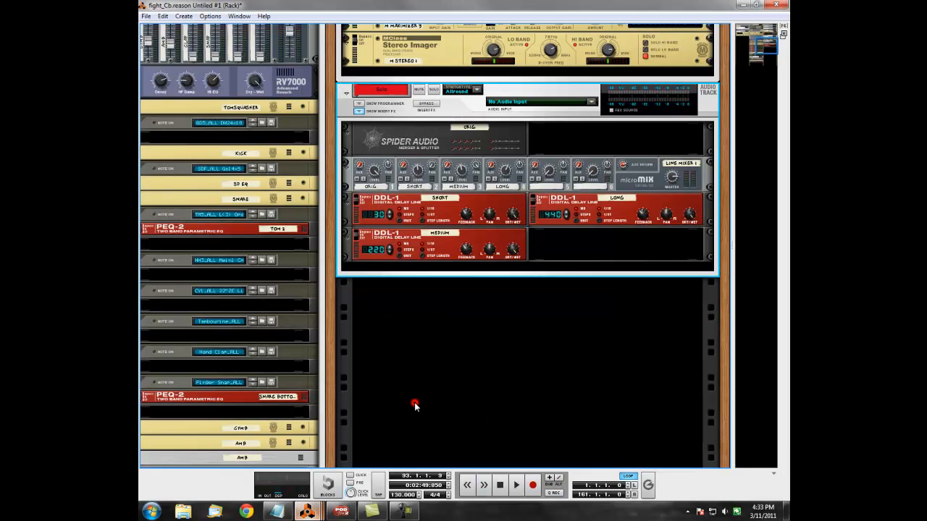
scroll(513, 311, "up", 5)
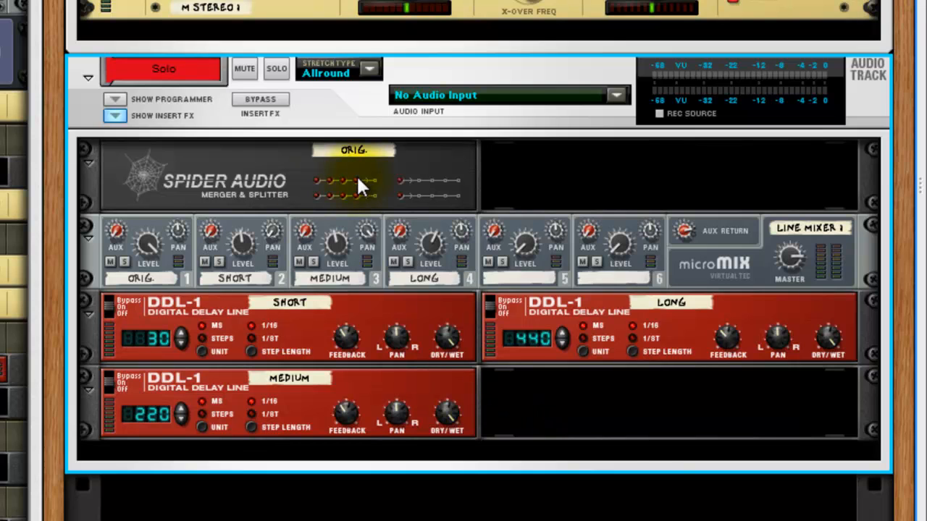
key("Tab")
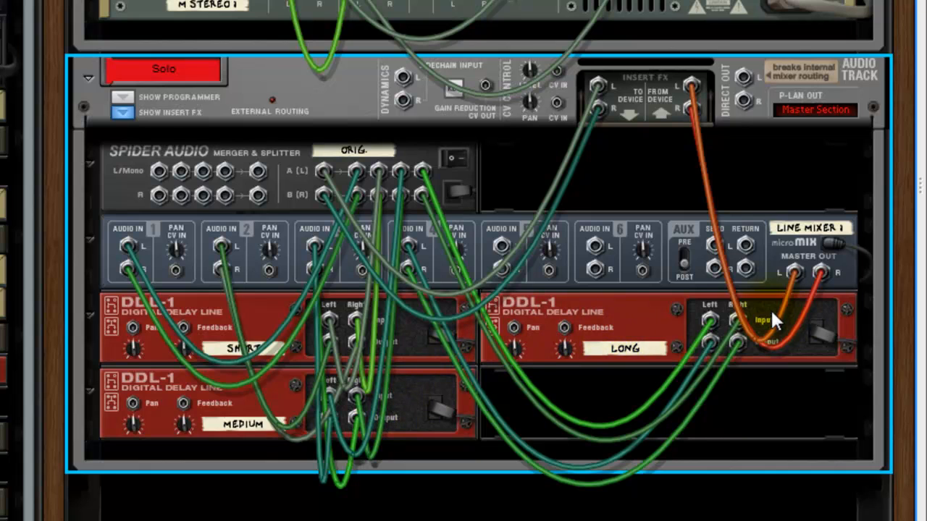
key("Tab")
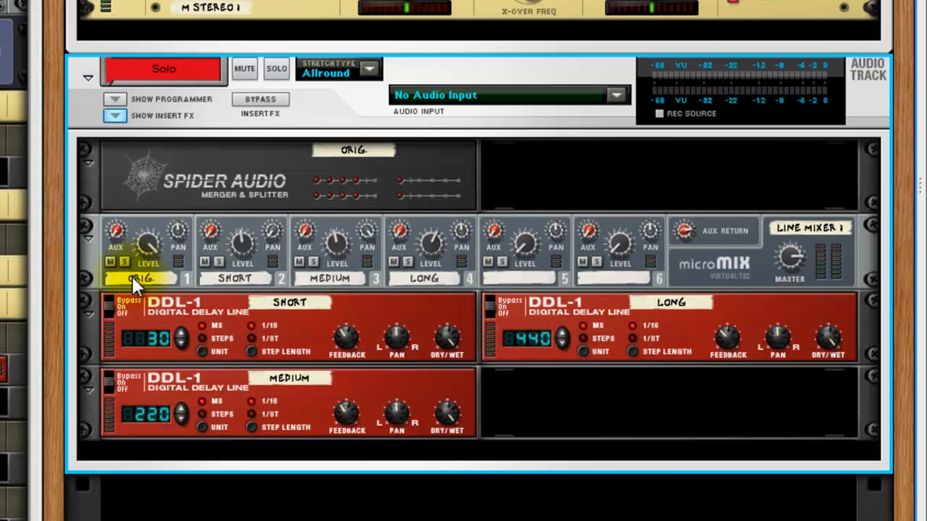
left_click(150, 279)
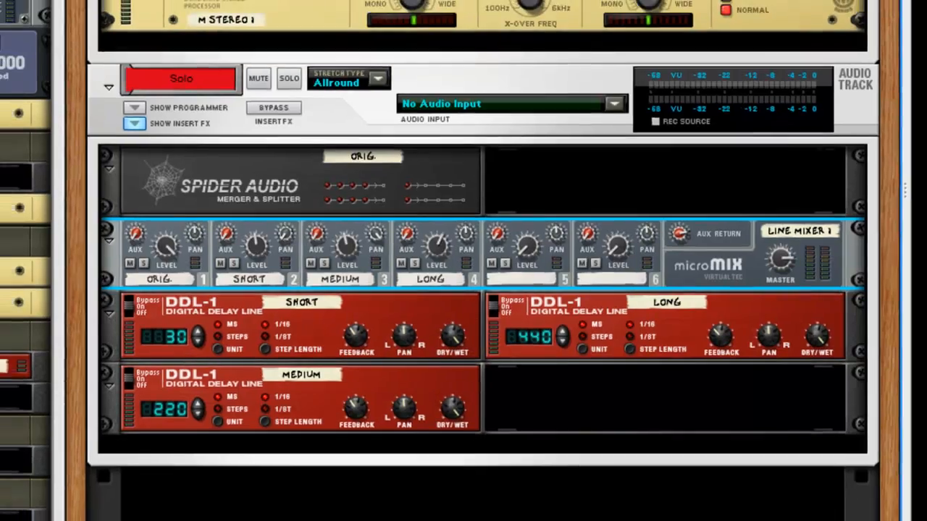
- Return to the sequencer, solo the Solo guitar track and start playback from bar 85
mouse_move(262, 519)
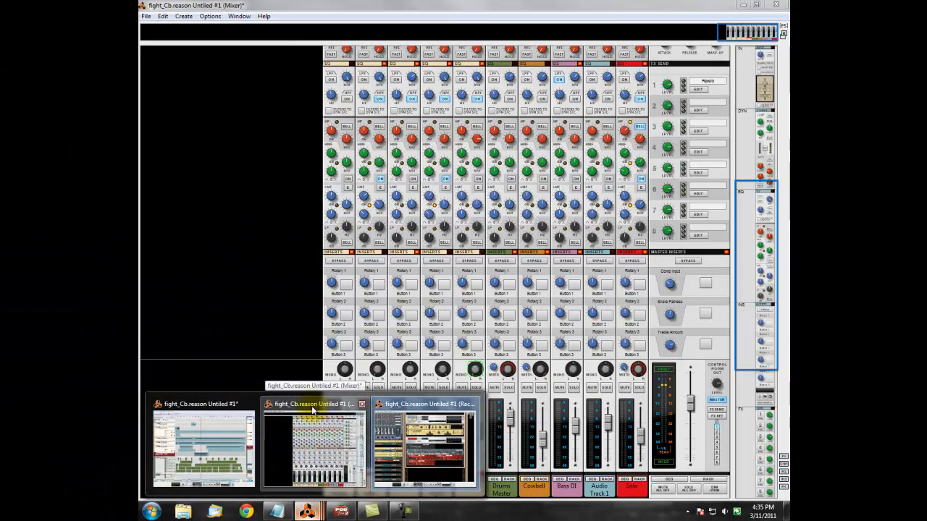
mouse_move(164, 432)
left_click(233, 407)
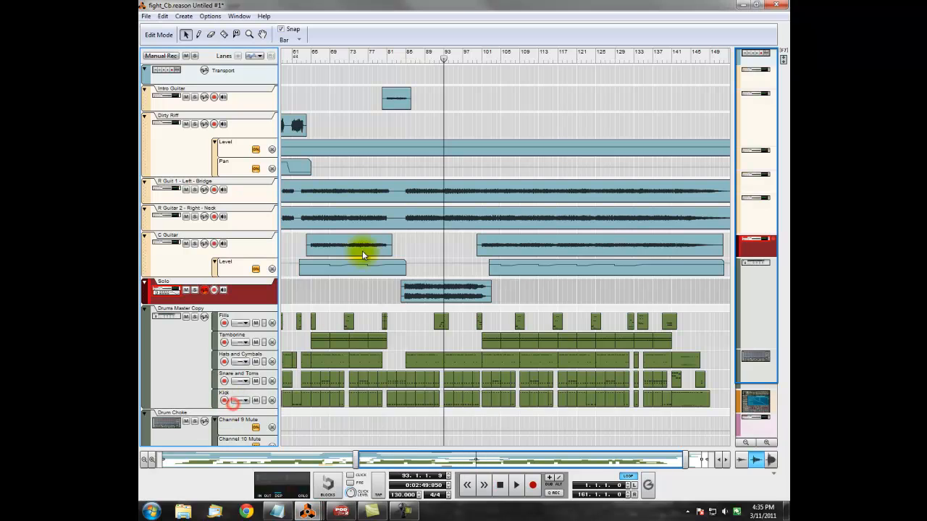
left_click(194, 291)
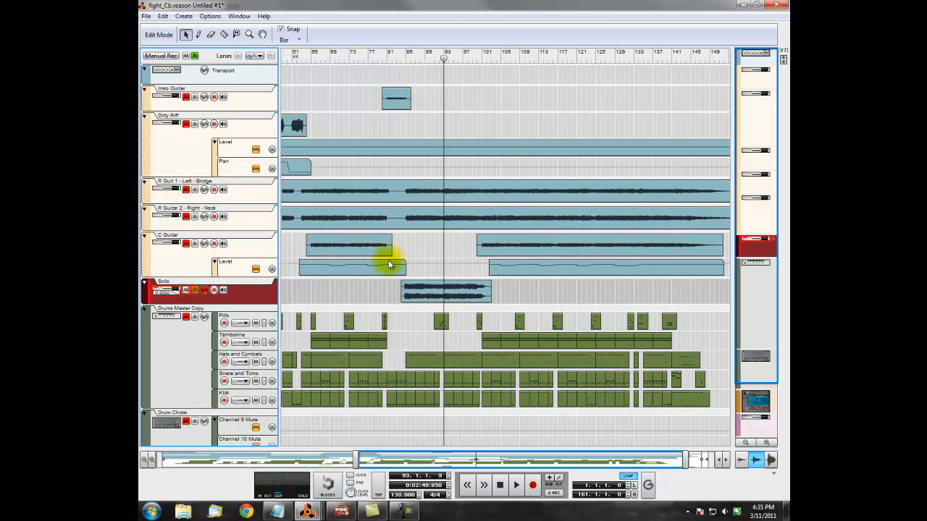
left_click(405, 63)
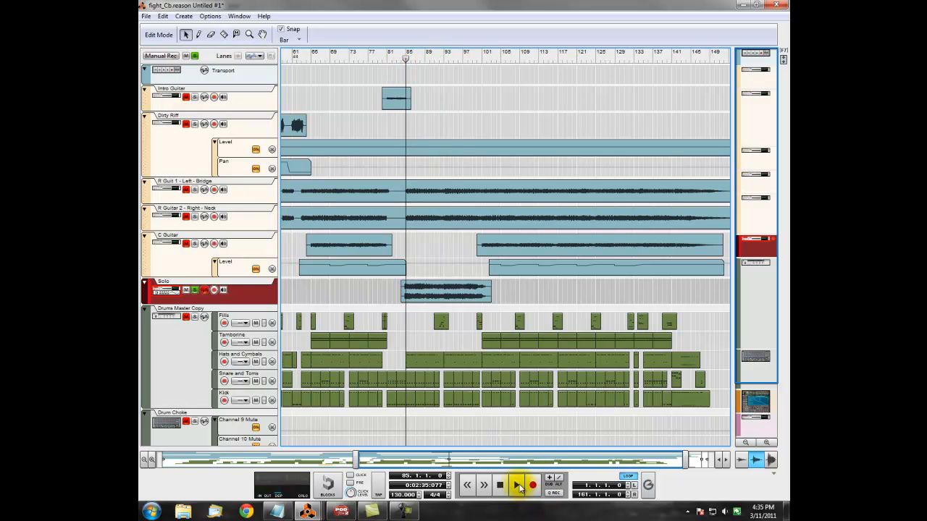
left_click(517, 485)
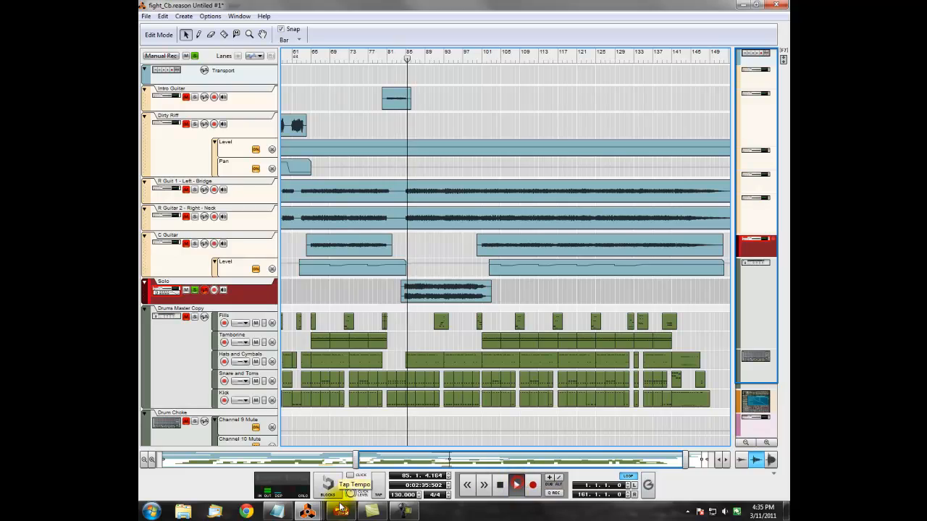
- Show the rack and mute the Short, Medium and Long channels of Line Mixer 1 to hear only the original signal
mouse_move(308, 511)
left_click(425, 446)
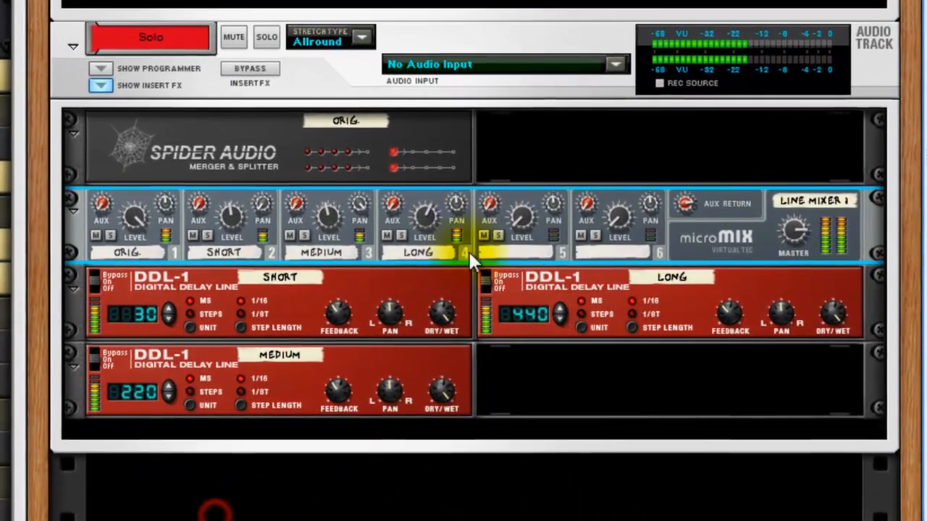
left_click(192, 235)
left_click(290, 236)
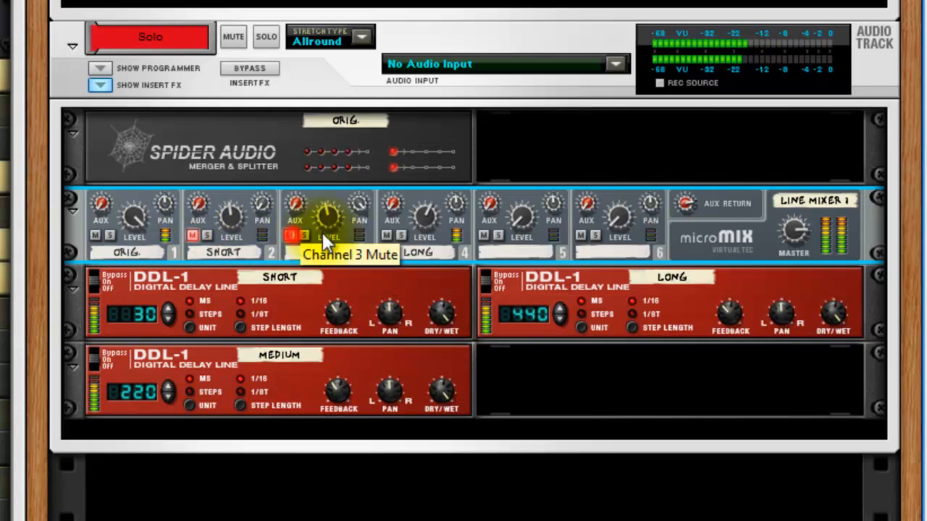
left_click(385, 236)
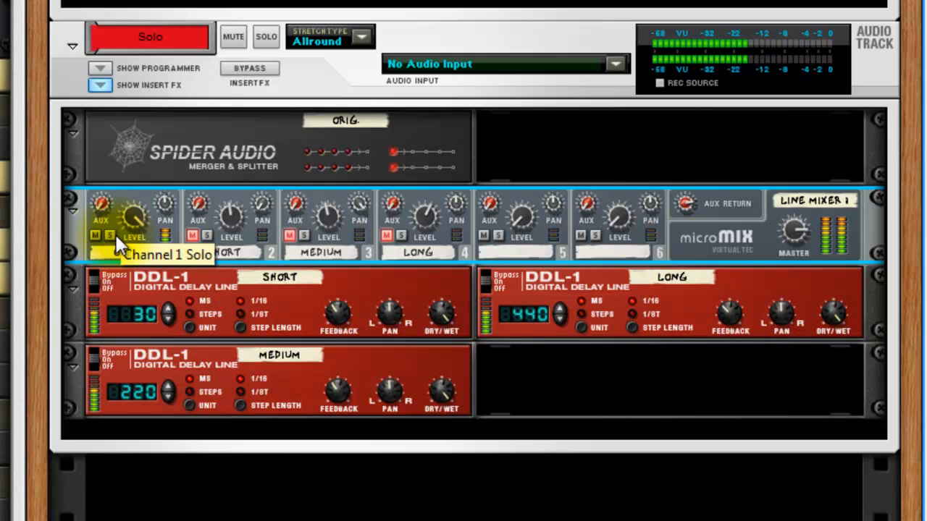
- Audition the Short delay channel soloed alone and with Orig., and the Medium channel with Orig., leaving only Orig. soloed
left_click(206, 234)
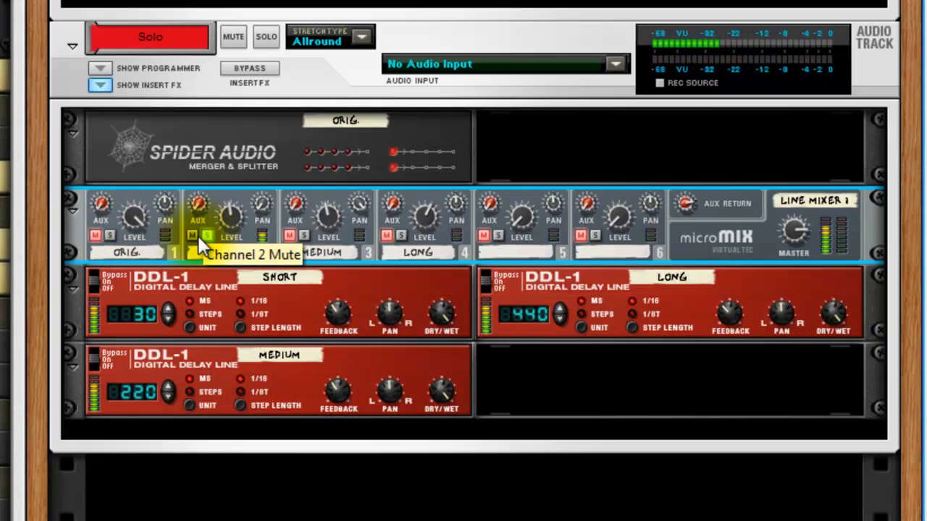
left_click(112, 233)
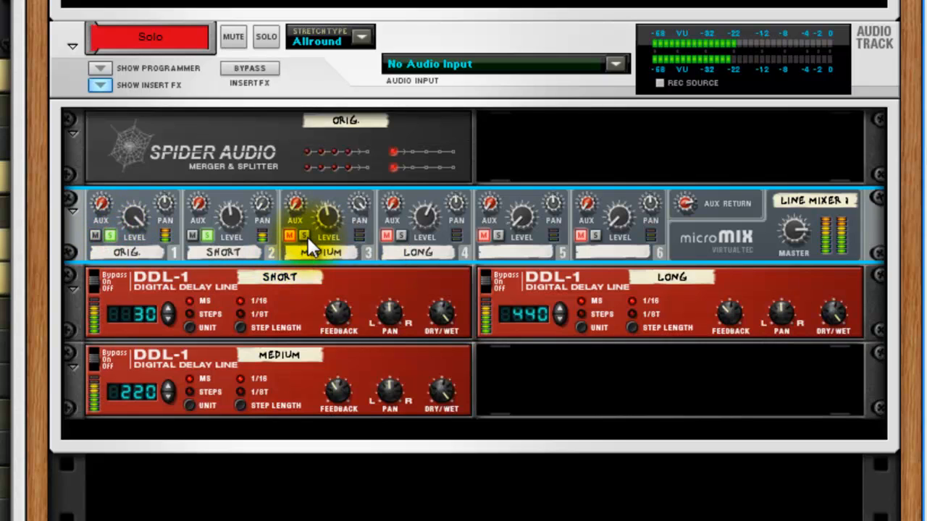
left_click(205, 235)
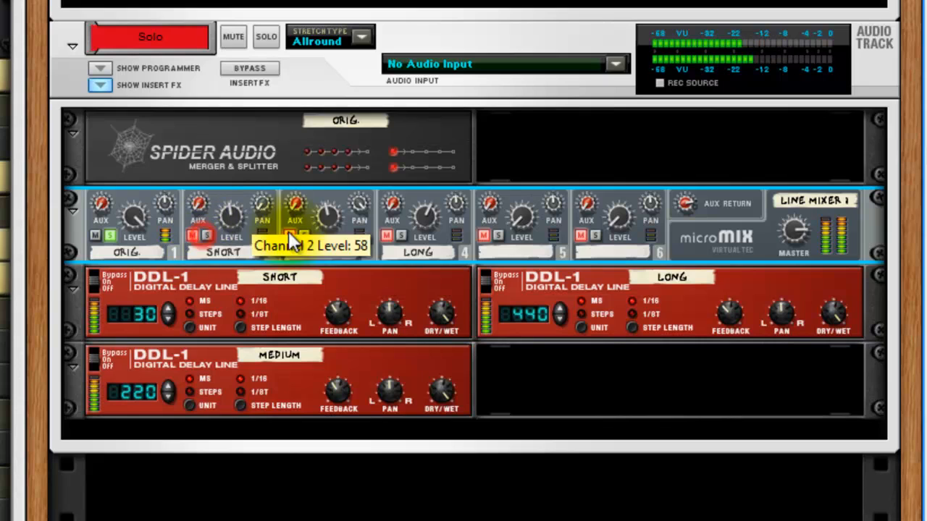
left_click(307, 236)
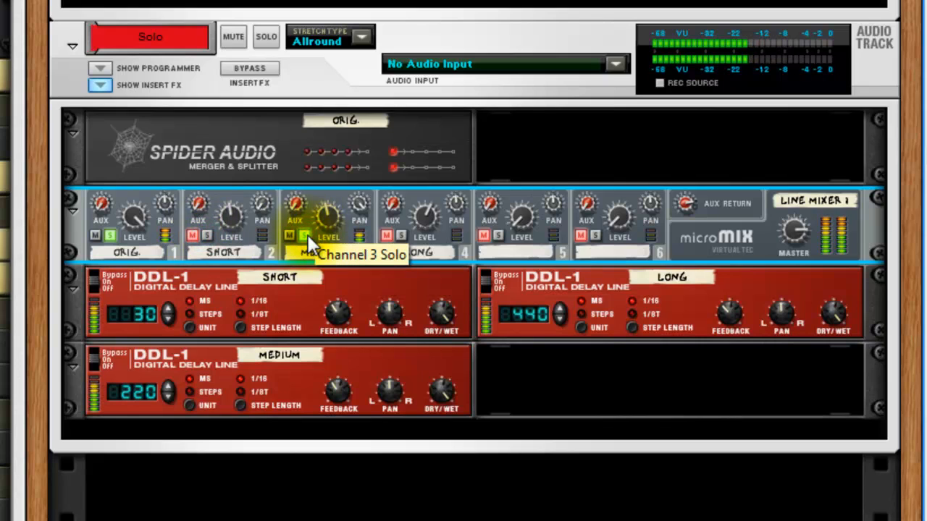
left_click(307, 235)
- Solo the Long, Medium and Short channels of Line Mixer 1 alongside Orig. to hear the combined delays
left_click(398, 234)
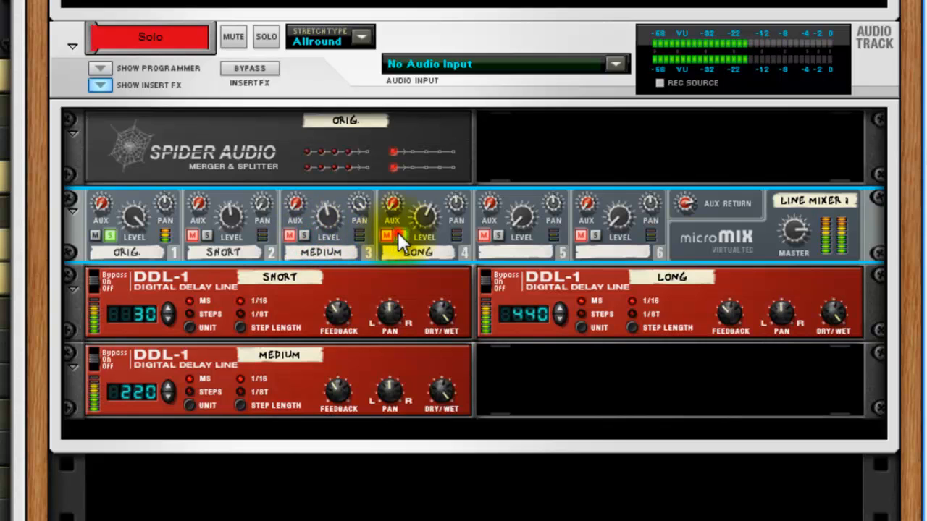
left_click(304, 234)
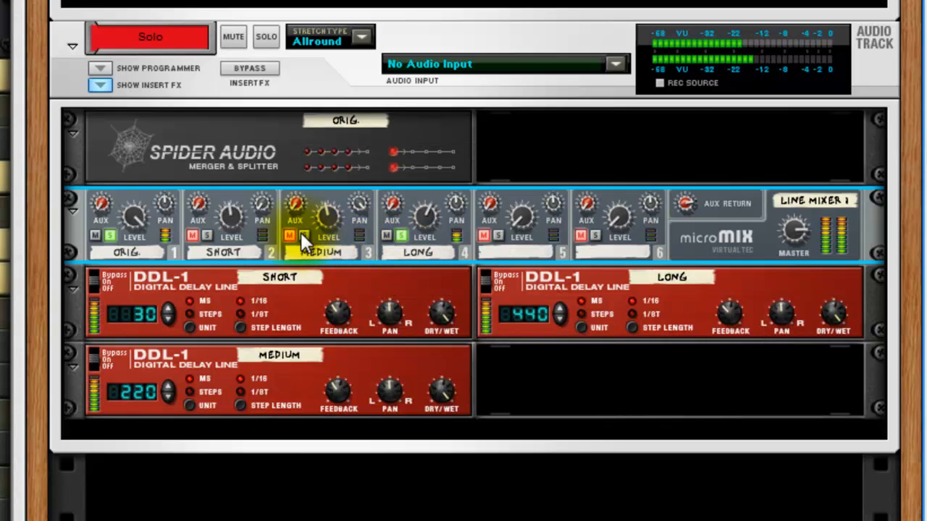
left_click(209, 235)
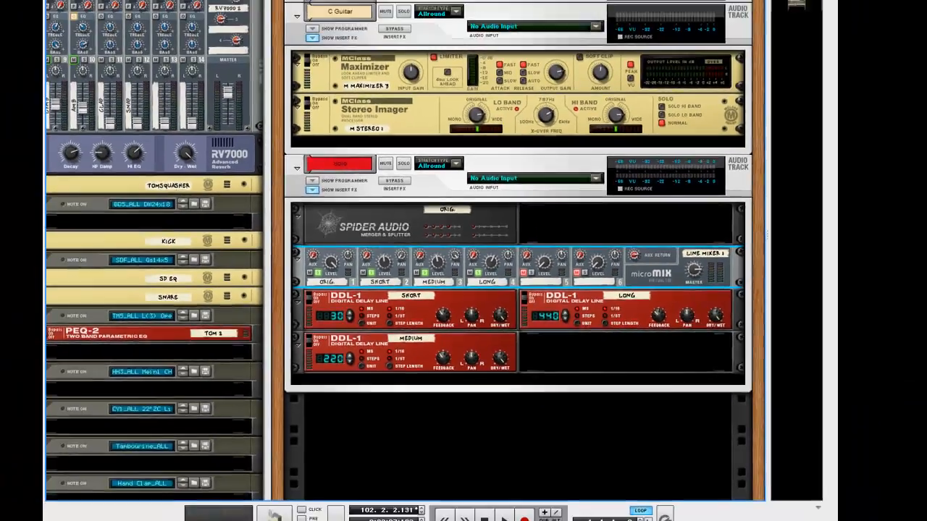
- Return to the sequencer and play the soloed guitar track from bar 85, stopping at bar 89
mouse_move(309, 510)
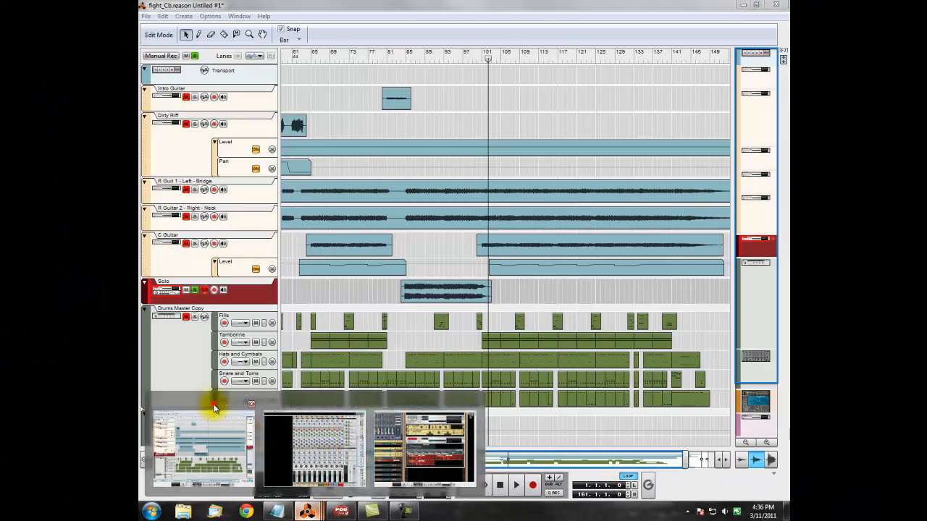
left_click(211, 409)
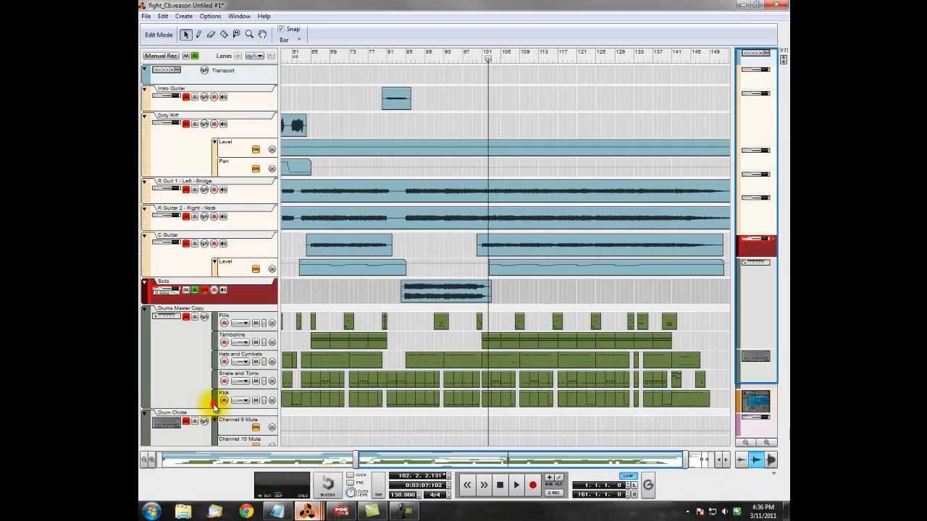
left_click(406, 56)
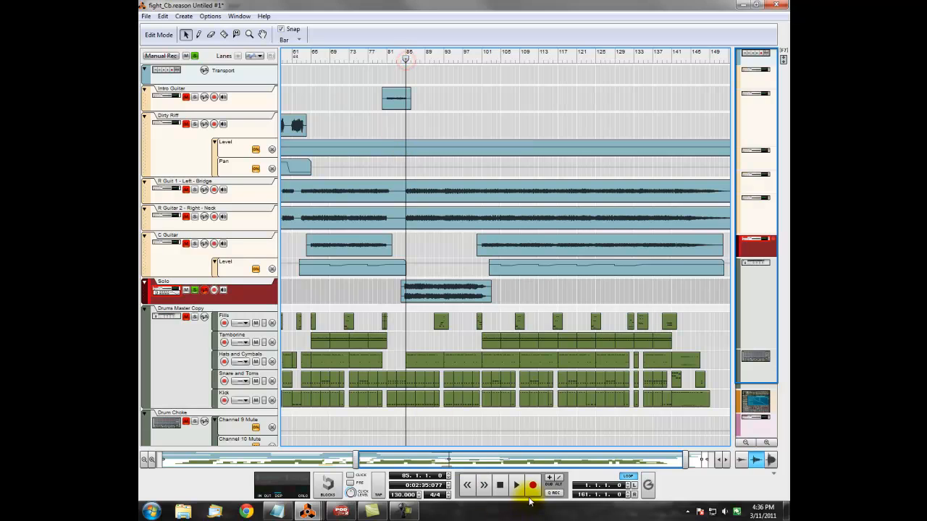
left_click(519, 485)
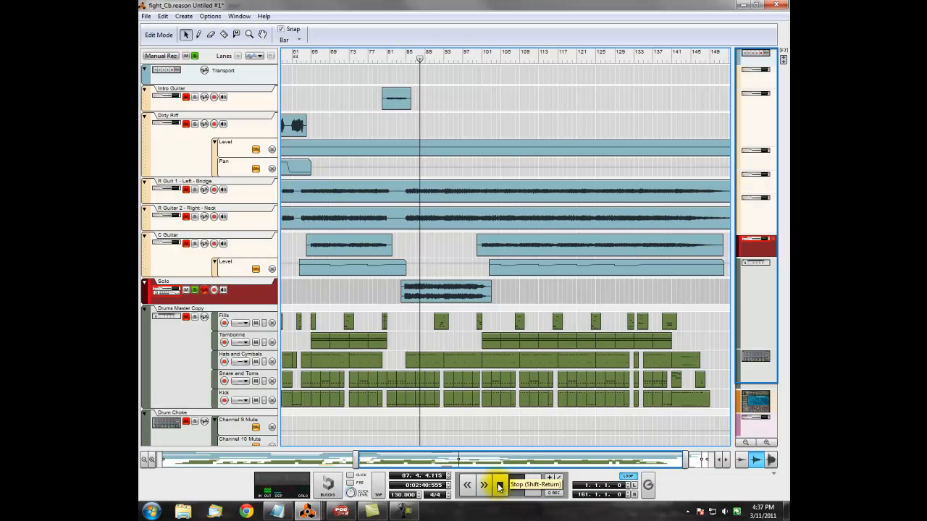
left_click(499, 486)
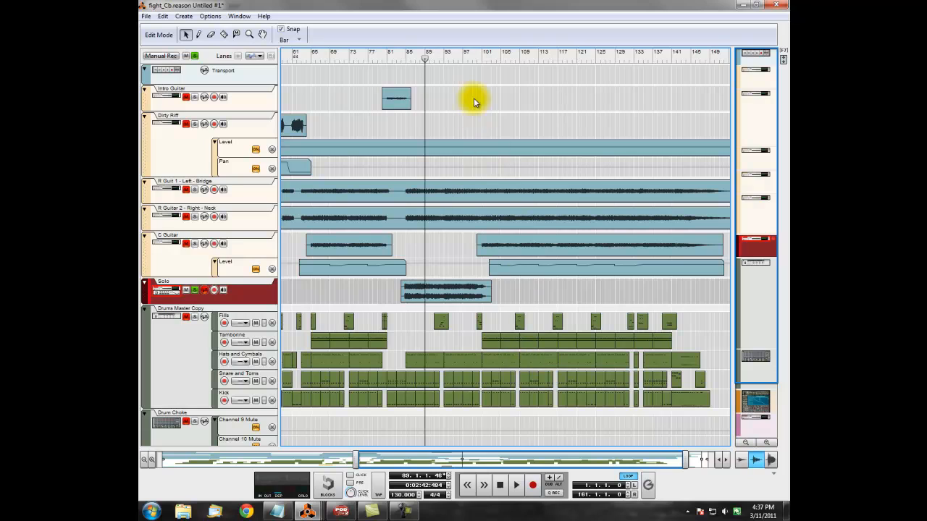
- Play the end of the guitar solo from bar 99 and stop playback shortly after bar 101
left_click(472, 61)
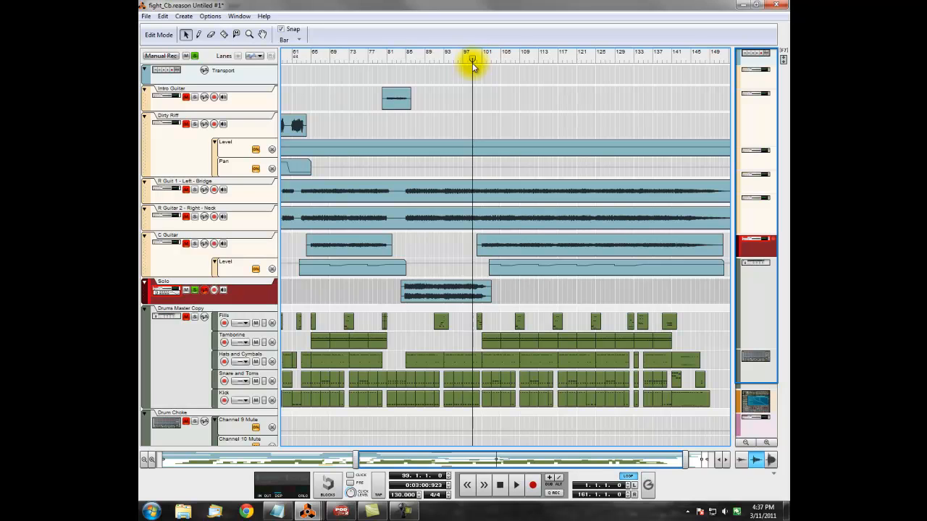
left_click(517, 485)
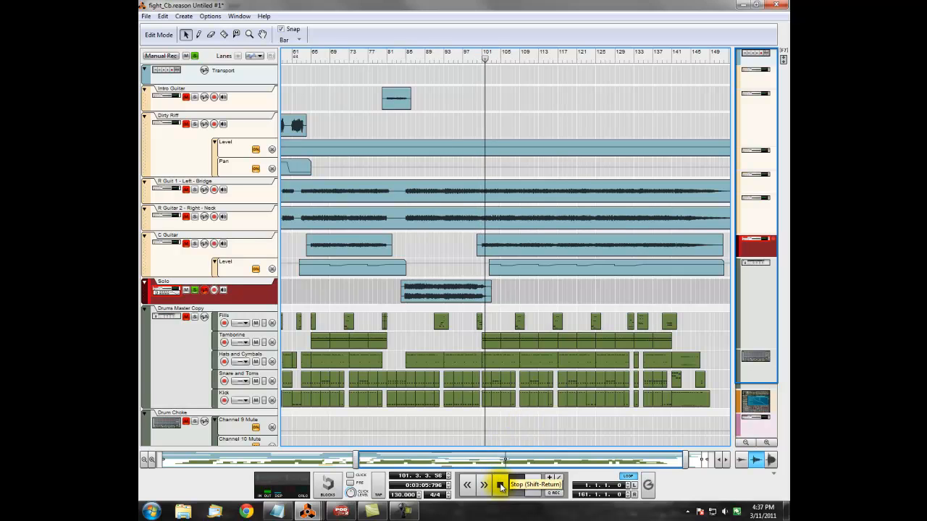
left_click(499, 487)
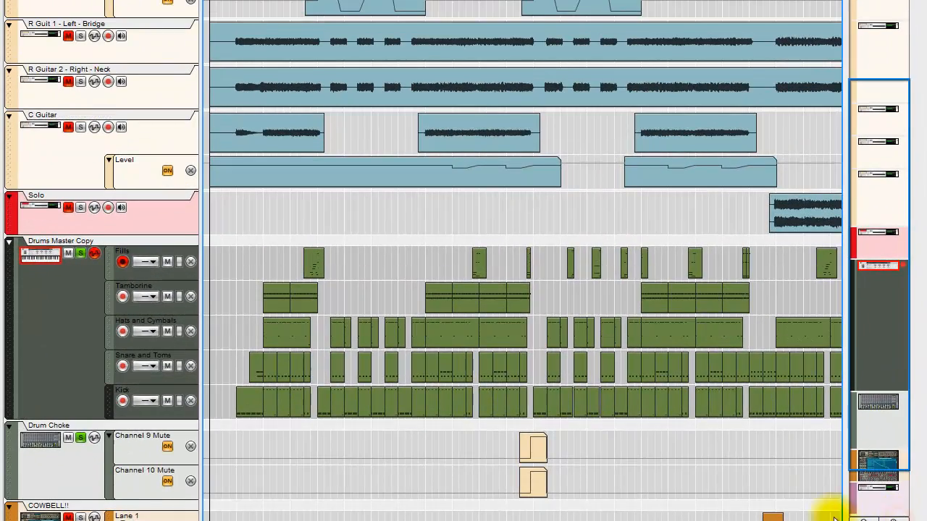
- Examine the drum clips at the song's beginning and show the Drums Master Combinator with its effects and mixer in the rack
left_click(896, 519)
left_click_drag(617, 520, 367, 520)
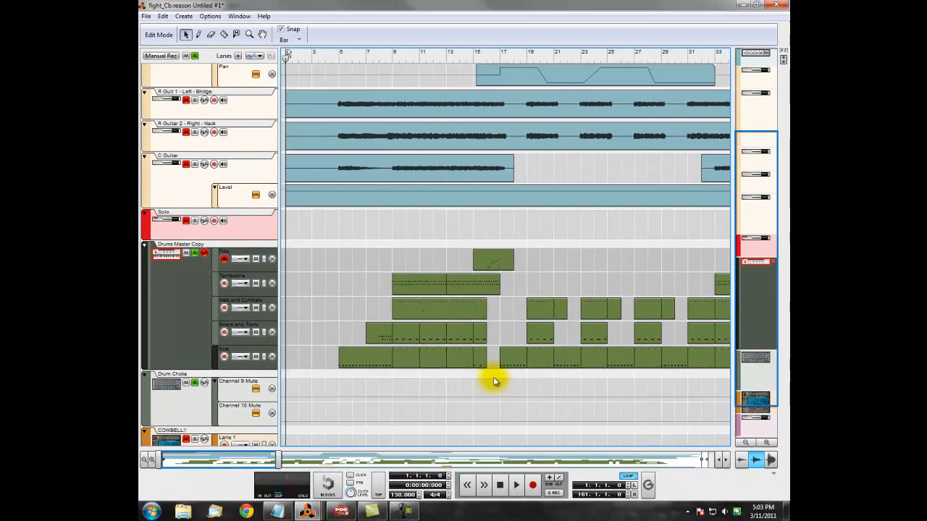
mouse_move(307, 511)
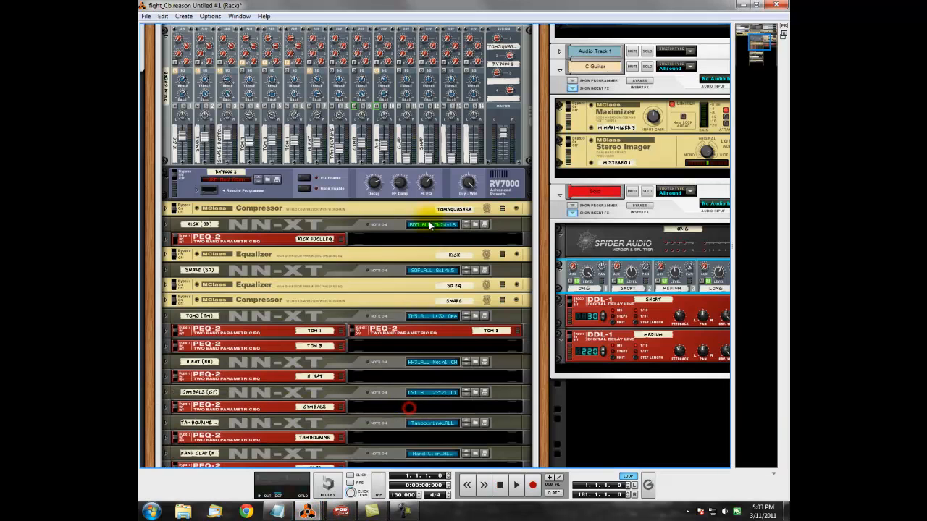
left_click(409, 427)
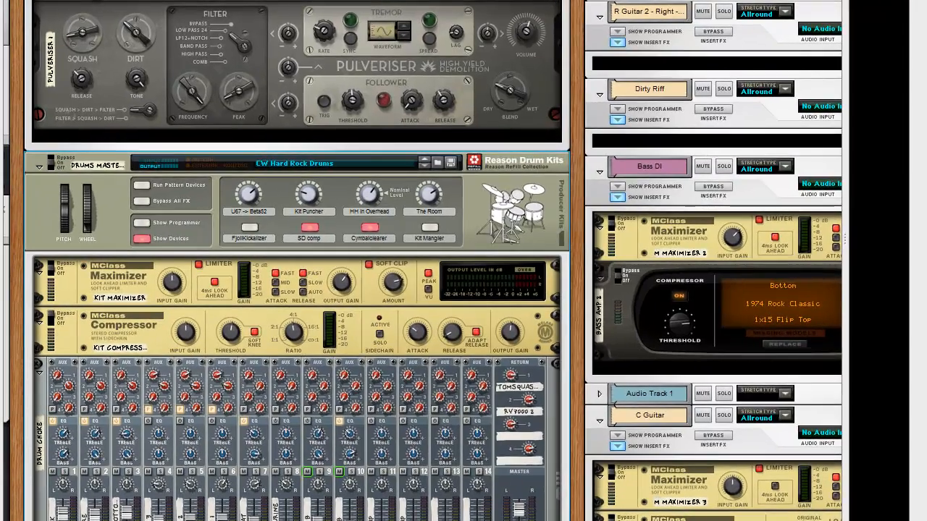
left_click_drag(788, 81, 412, 81)
left_click_drag(388, 5, 387, 0)
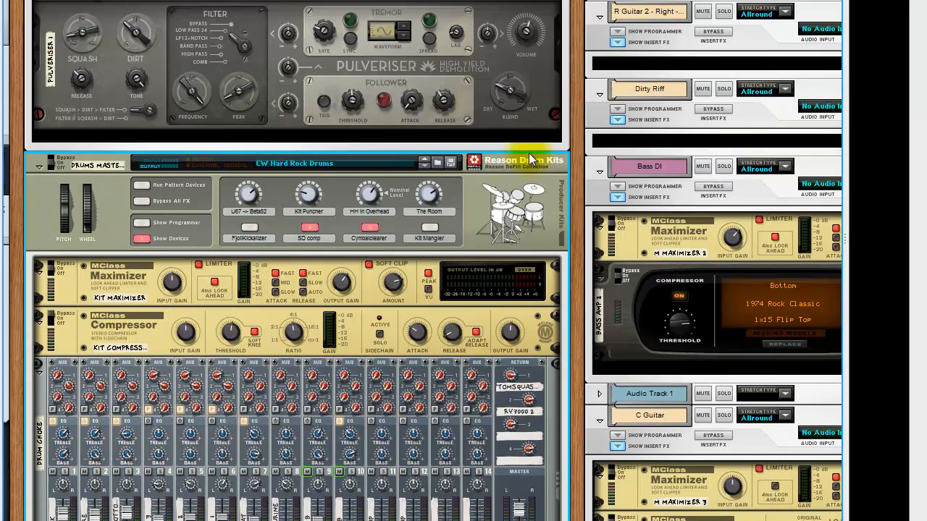
- Examine the drum kit's mixer in the rack and compare it with the Drums Master Copy channel in the main mixer
scroll(456, 309, "down", 5)
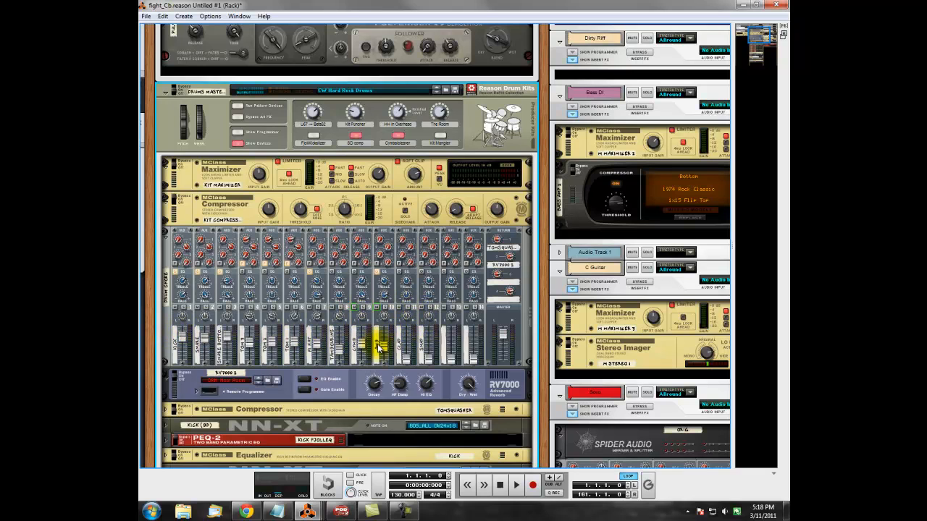
mouse_move(308, 511)
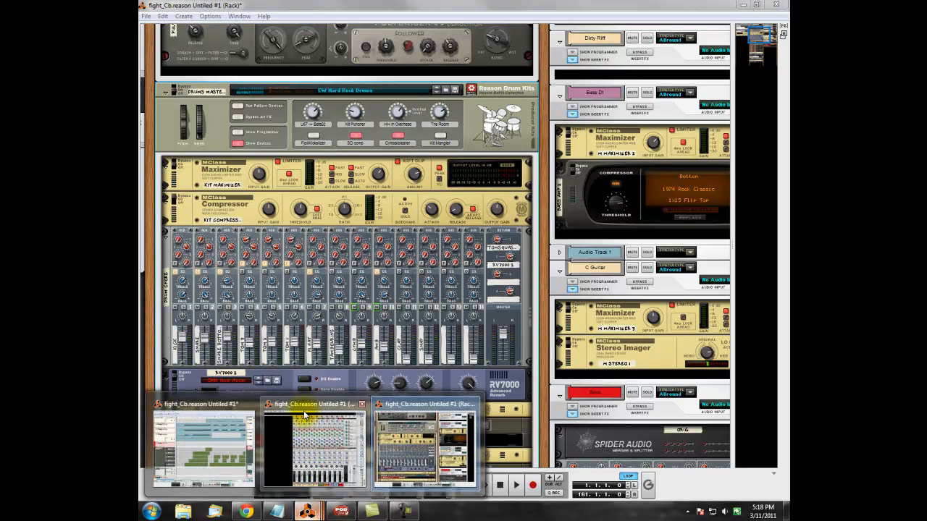
left_click(302, 415)
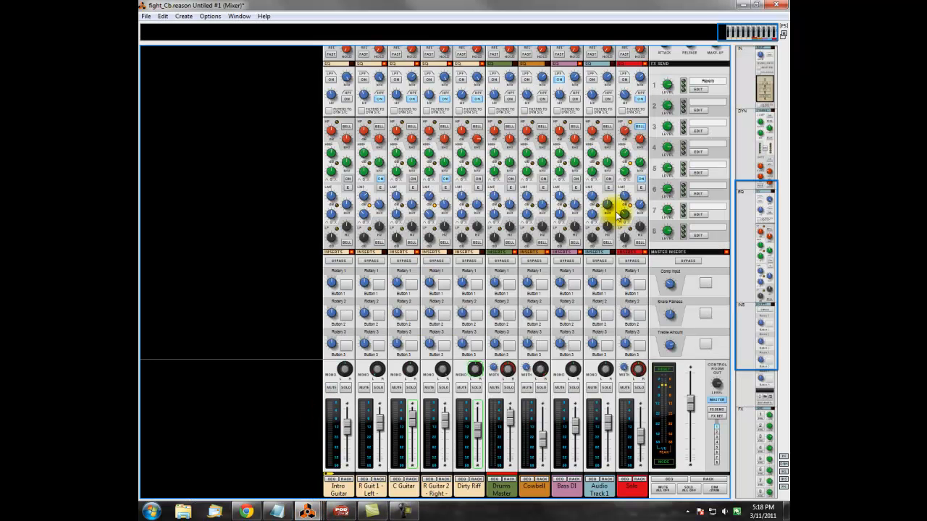
mouse_move(525, 196)
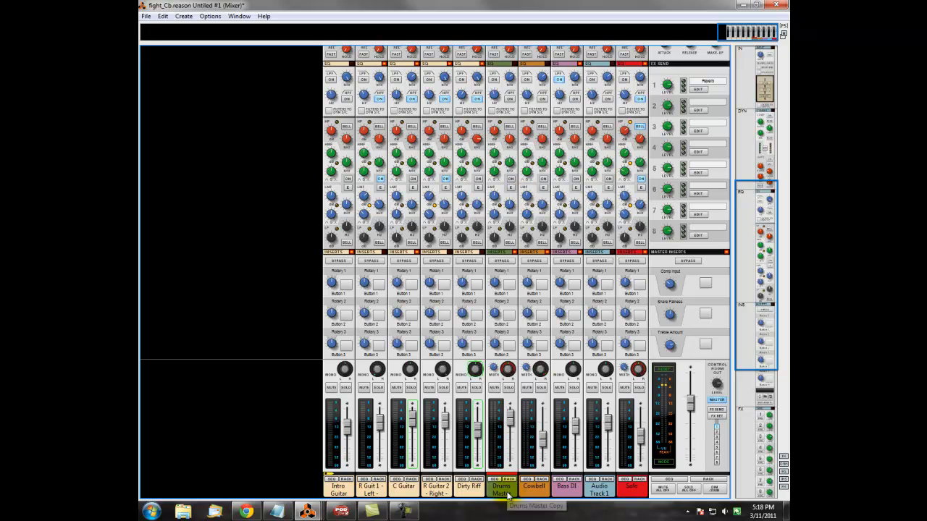
mouse_move(321, 514)
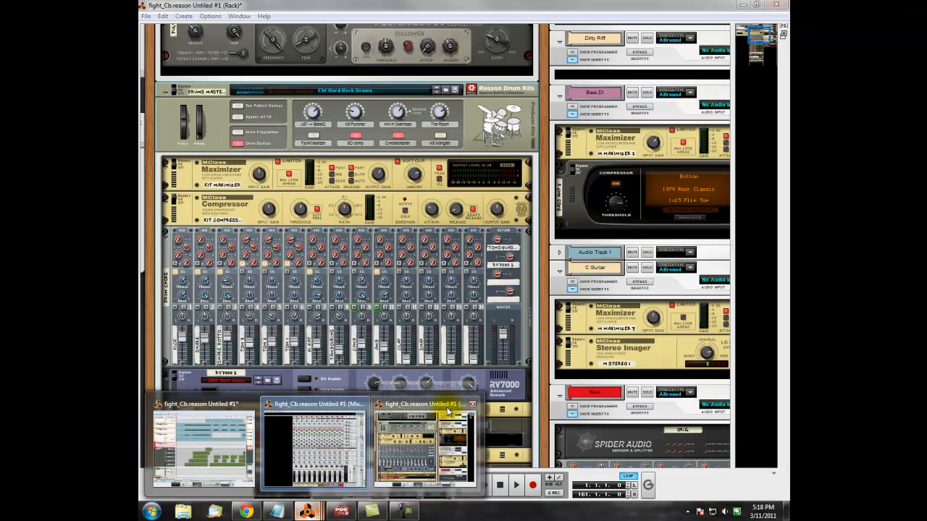
left_click(448, 411)
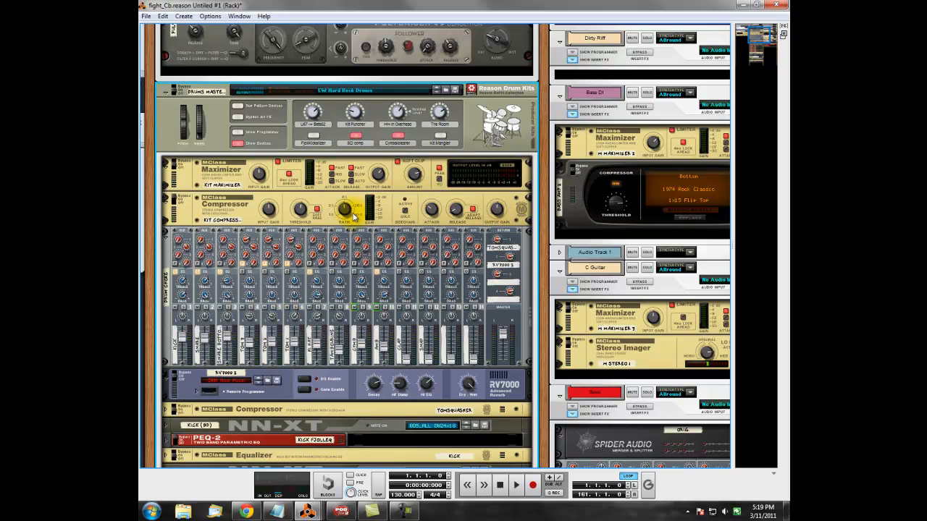
- Look through the drum kit's NN-XT samplers, equalizers and compressors in the rack and select the Pulveriser insert effect
scroll(325, 270, "down", 15)
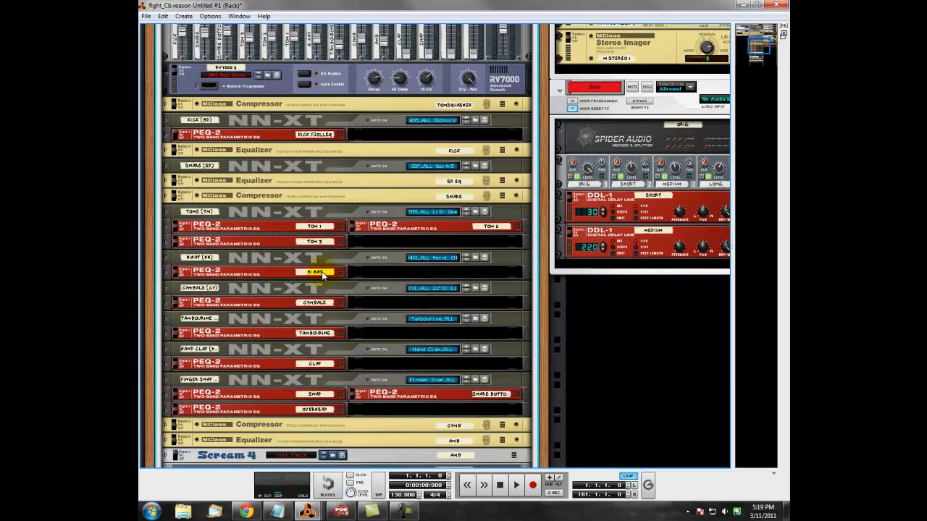
scroll(323, 276, "down", 3)
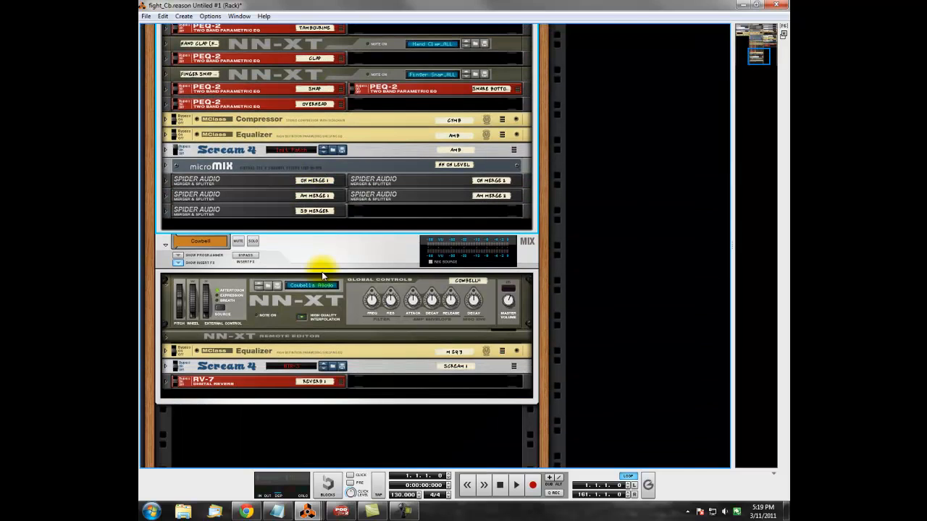
scroll(323, 275, "up", 15)
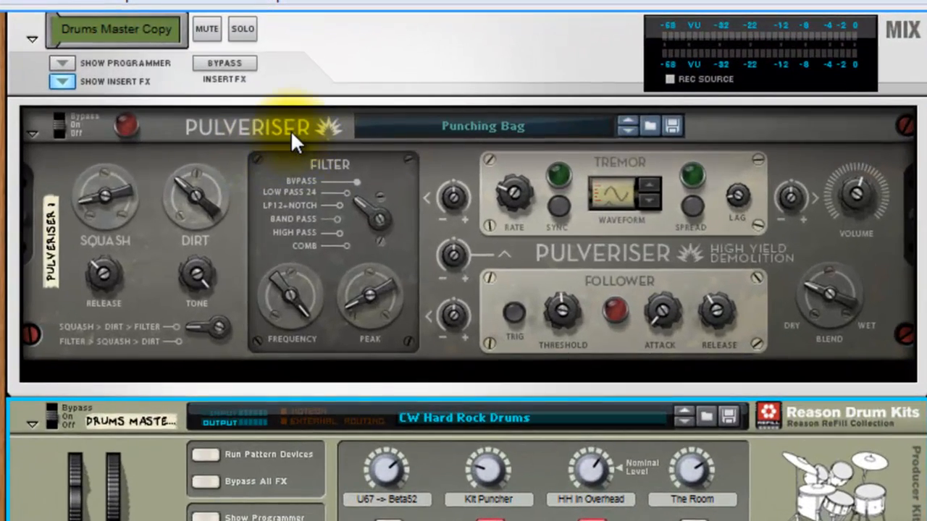
left_click(290, 130)
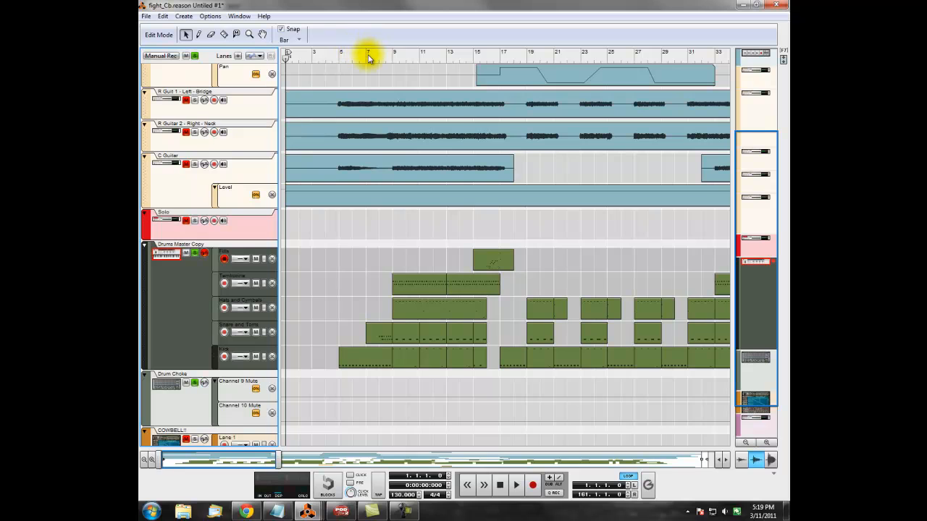
- Play the drums from bar 7 with the Pulveriser's Punching Bag patch shown in the rack, and stop playback
left_click(368, 58)
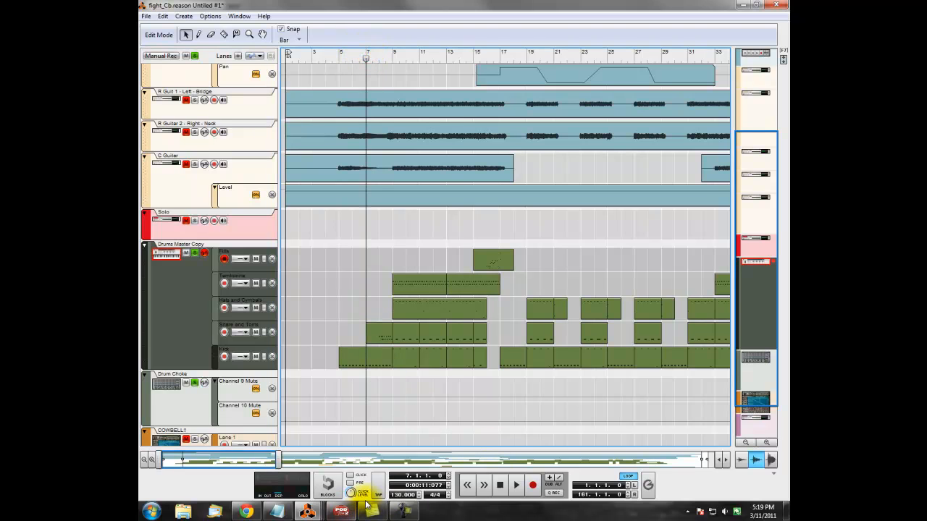
left_click(311, 511)
left_click(311, 512)
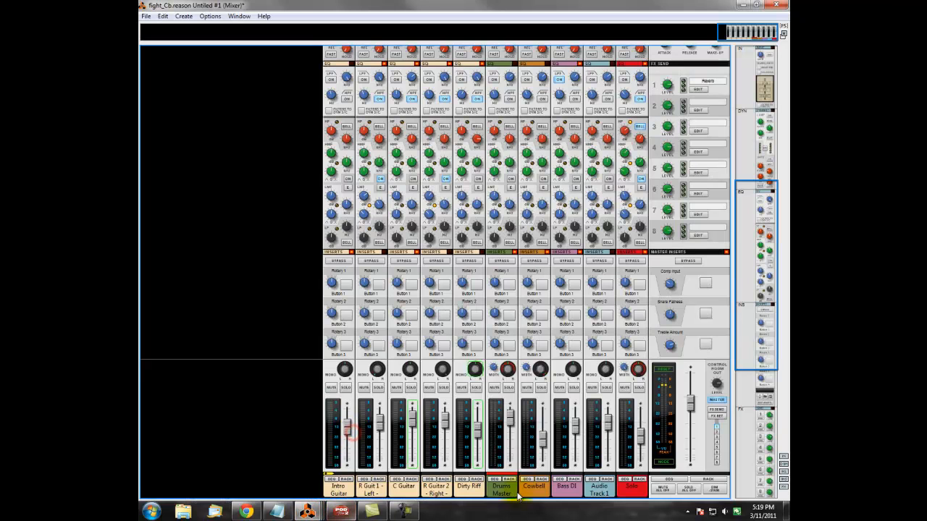
mouse_move(298, 512)
left_click(398, 454)
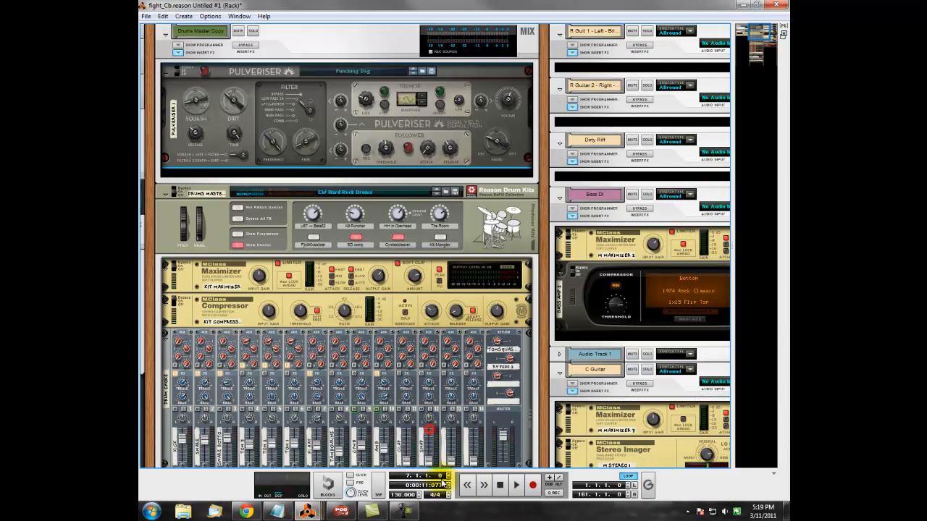
left_click(516, 486)
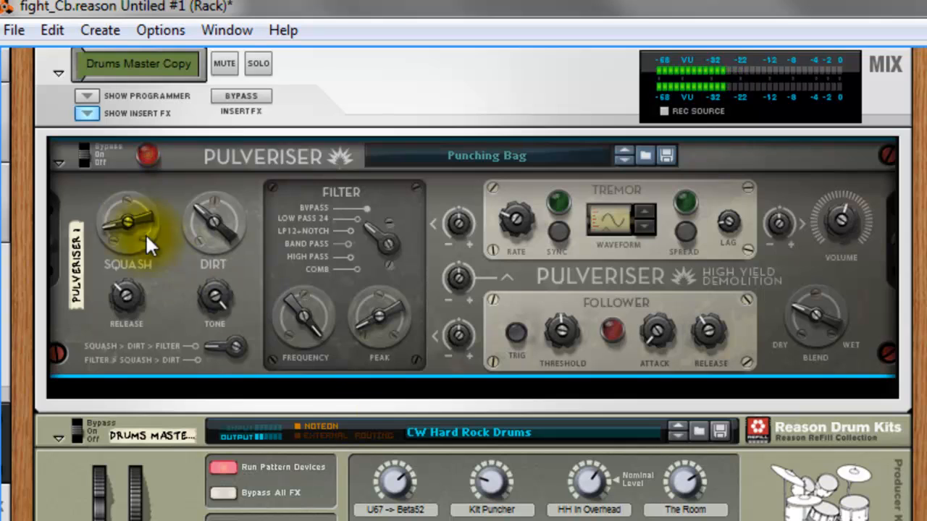
key("space")
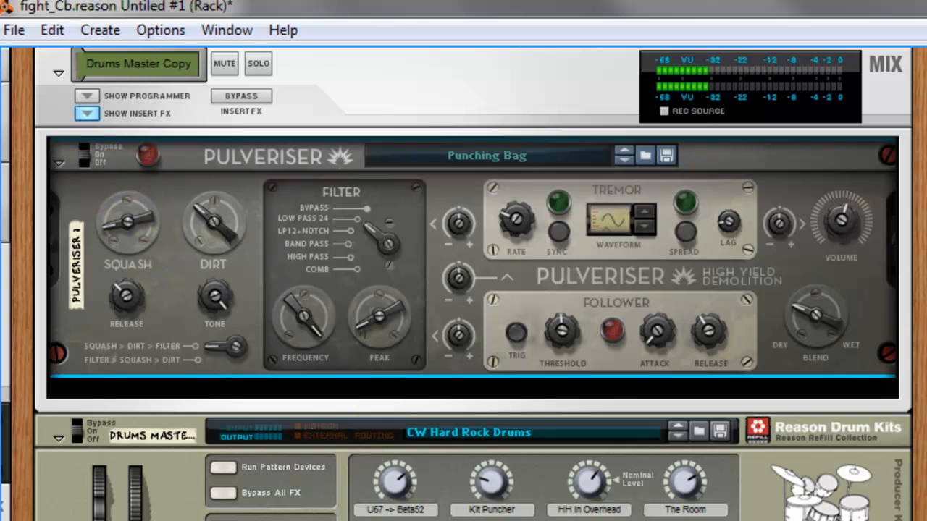
- Compare the drums with the Pulveriser set to Bypass and switched back to On during playback, and stop the song
left_click(84, 155)
left_click_drag(84, 153, 84, 145)
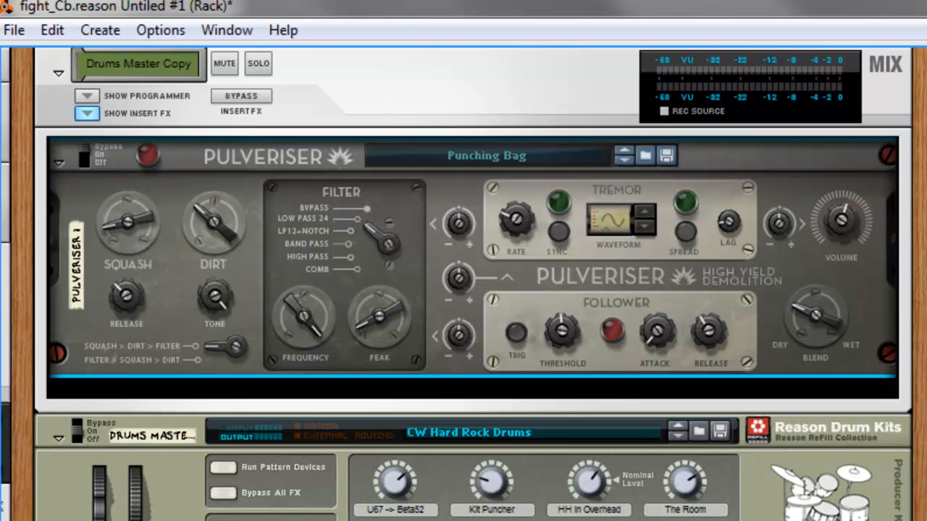
key("space")
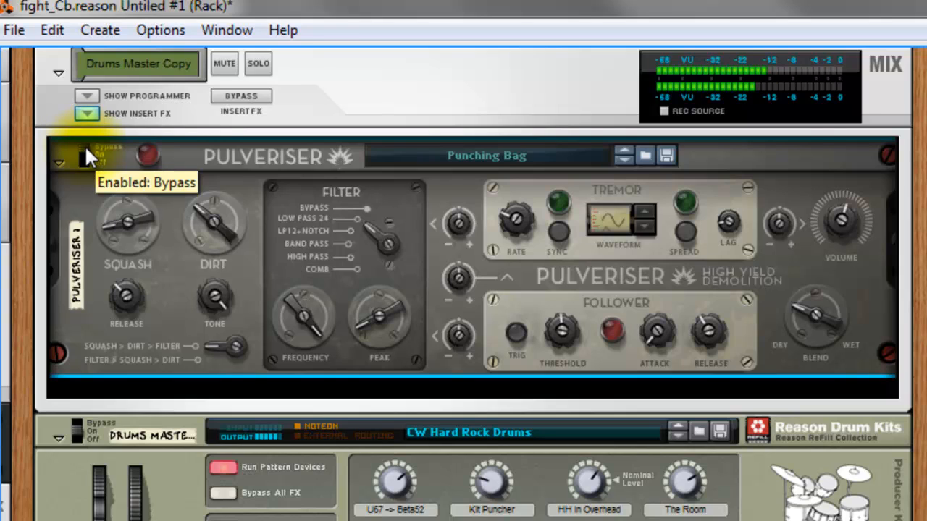
mouse_move(84, 149)
left_mouse_down()
mouse_move(88, 143)
mouse_move(87, 158)
left_mouse_up()
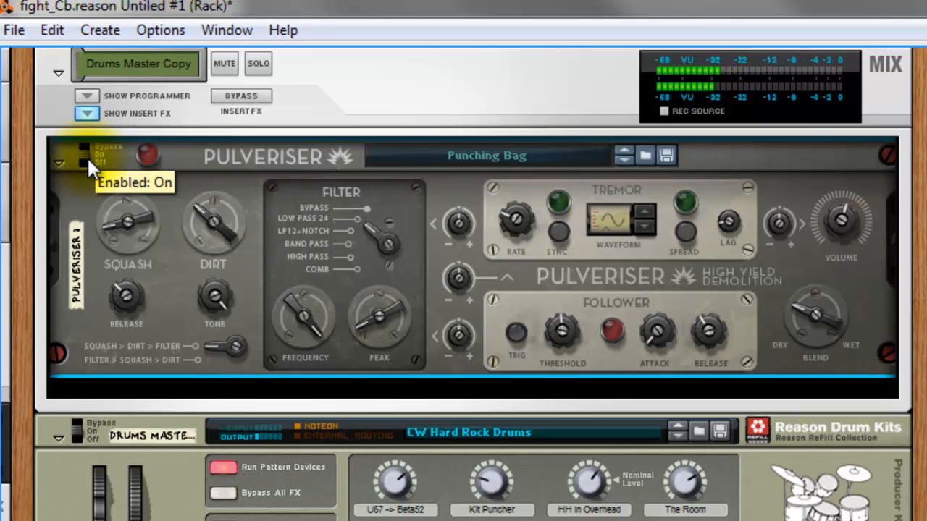
key("space")
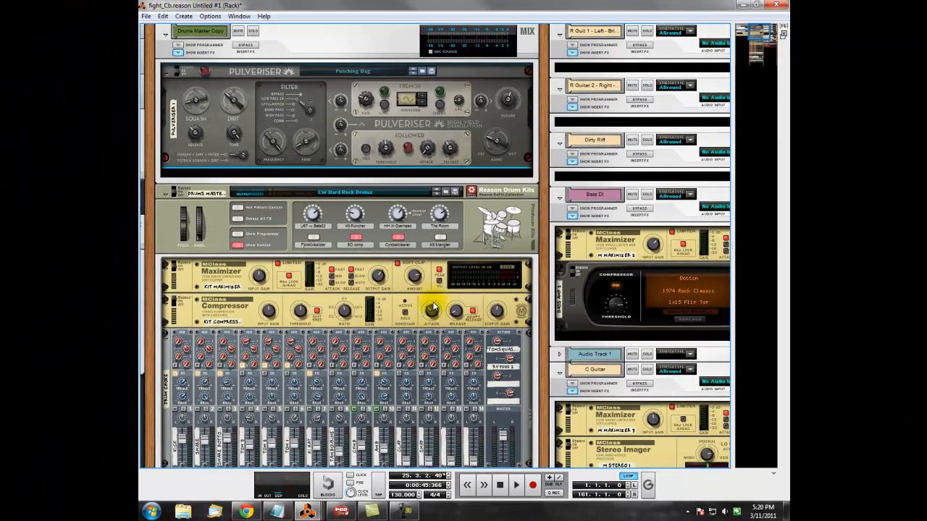
- Play the drums in the sequencer from the first Tamborine clip with that lane muted, and unmute it during playback
key("F7")
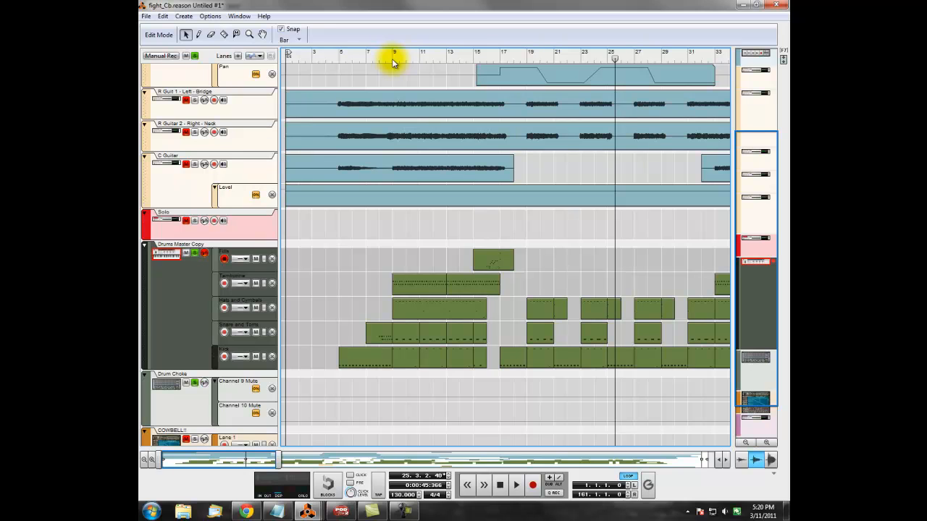
left_click(412, 290)
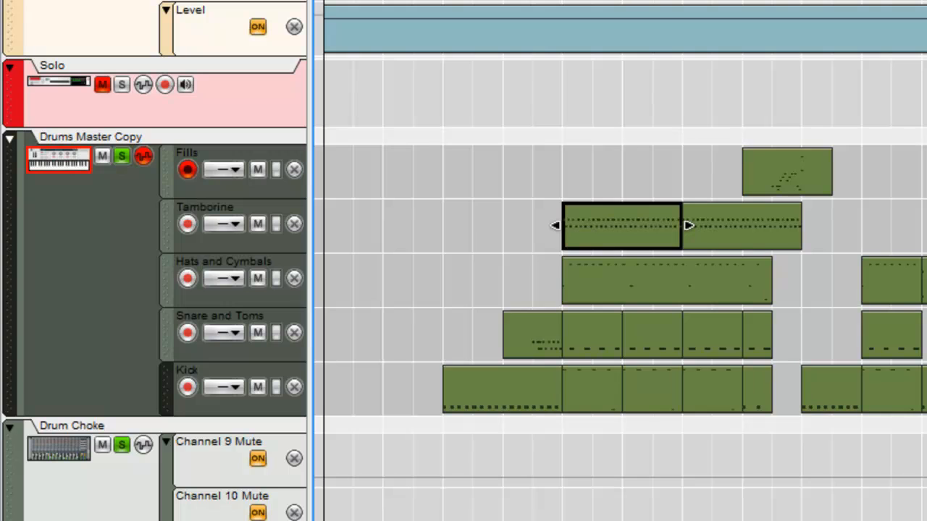
key("p")
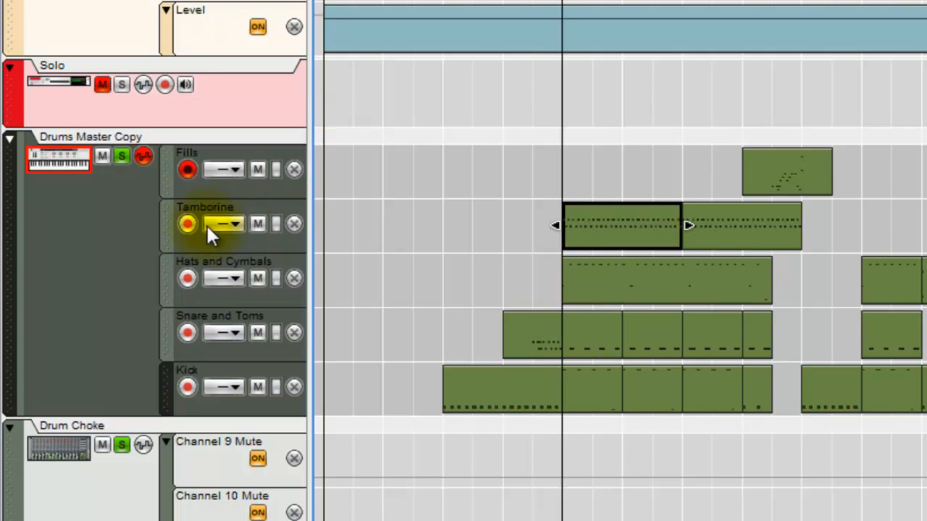
left_click(258, 222)
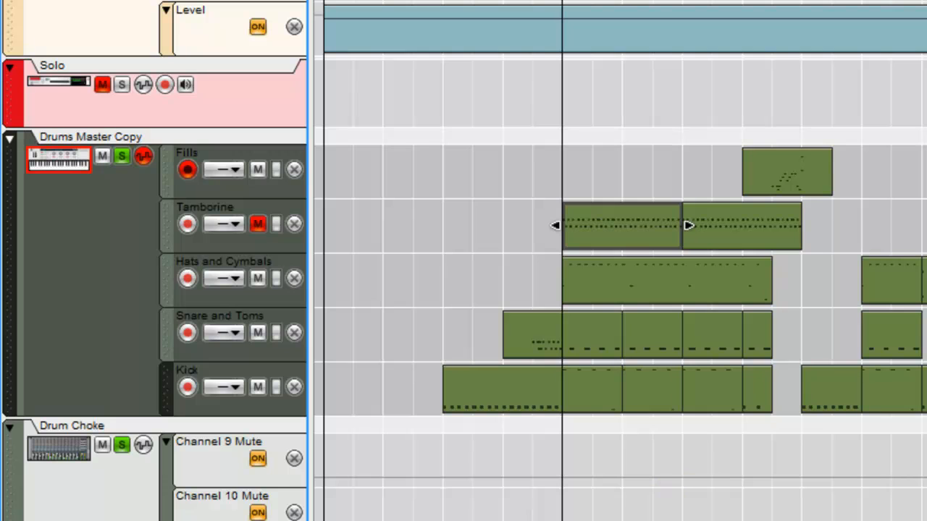
key("space")
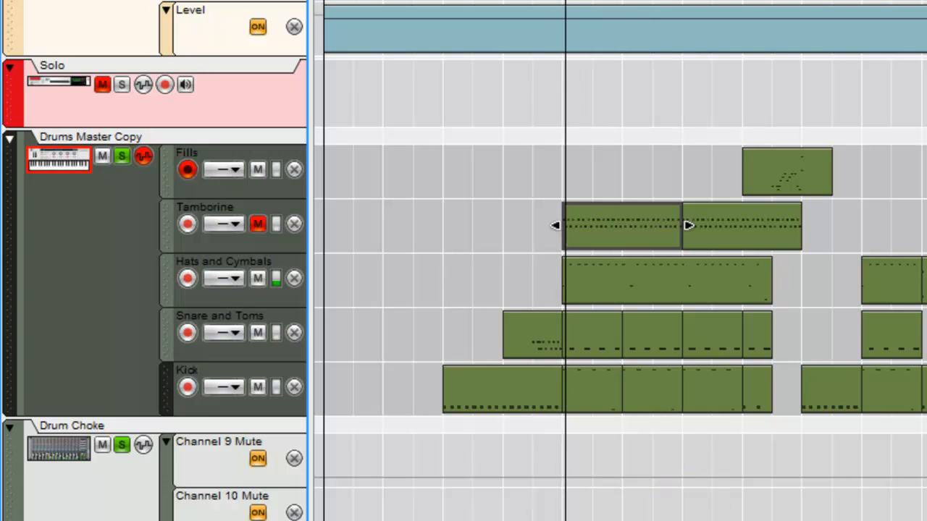
left_click(258, 217)
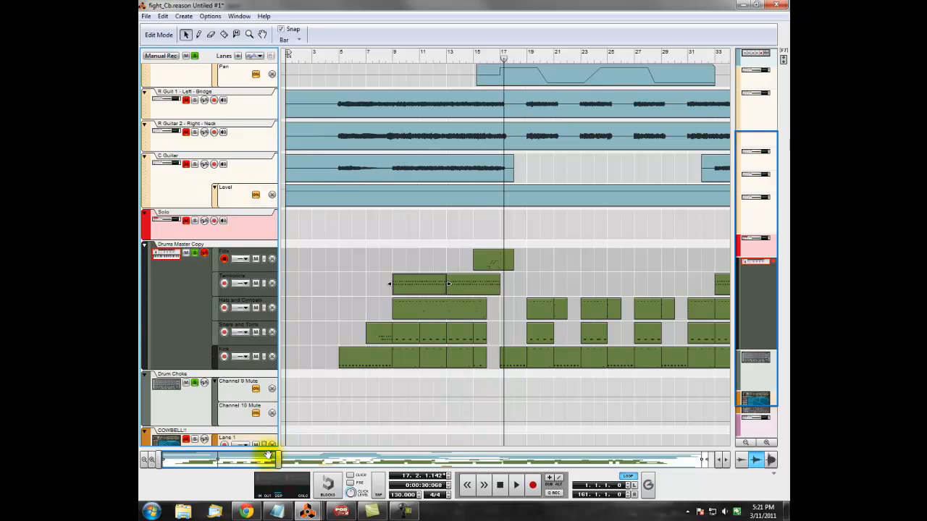
- Show the drum clips and the Drum Choke mute automation around bars 43 to 73 in the sequencer
left_click_drag(257, 457, 398, 454)
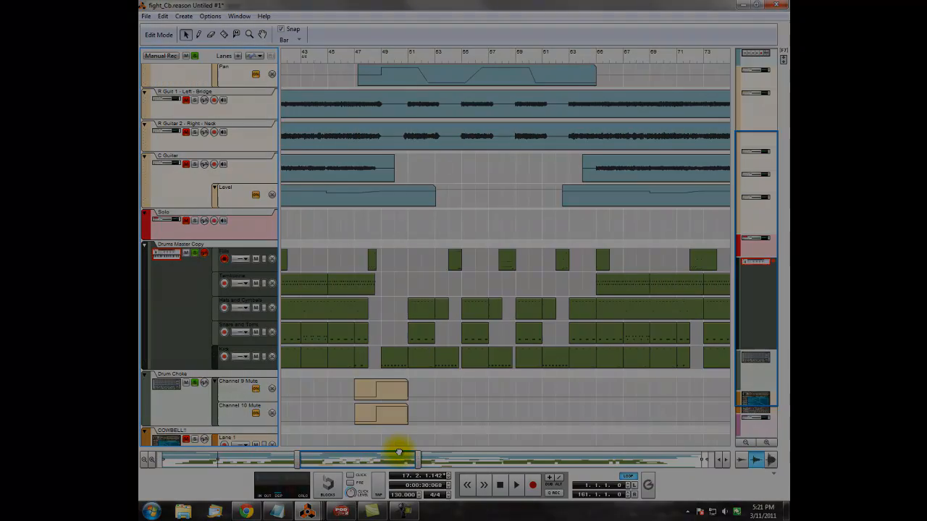